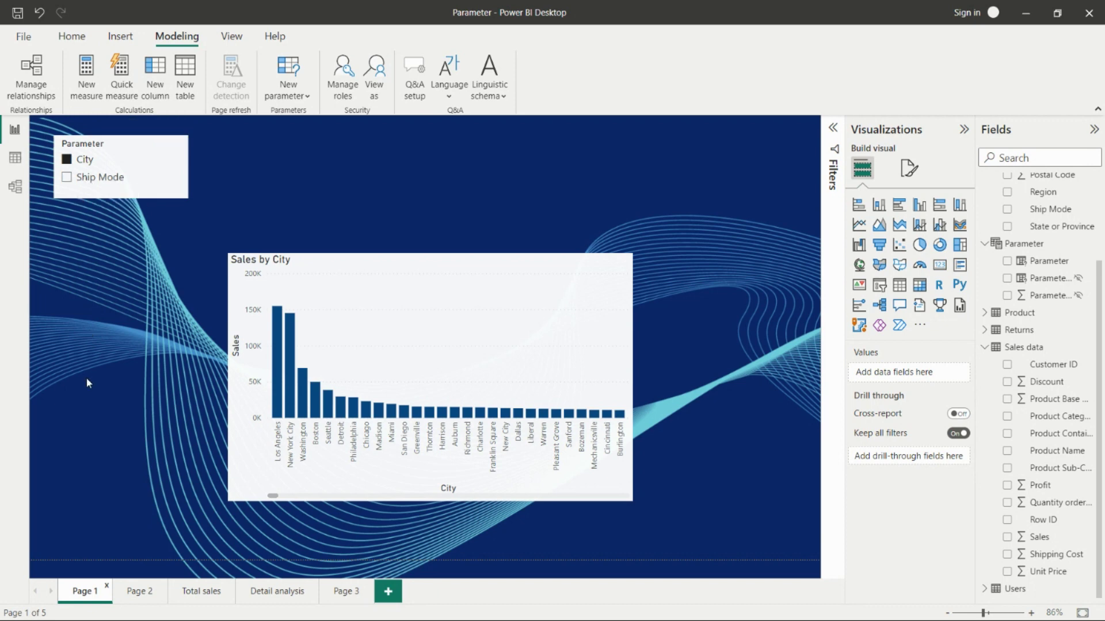
Switch the Page 1 slicer to Ship Mode and back to City, then go to Page 3.
click(84, 178)
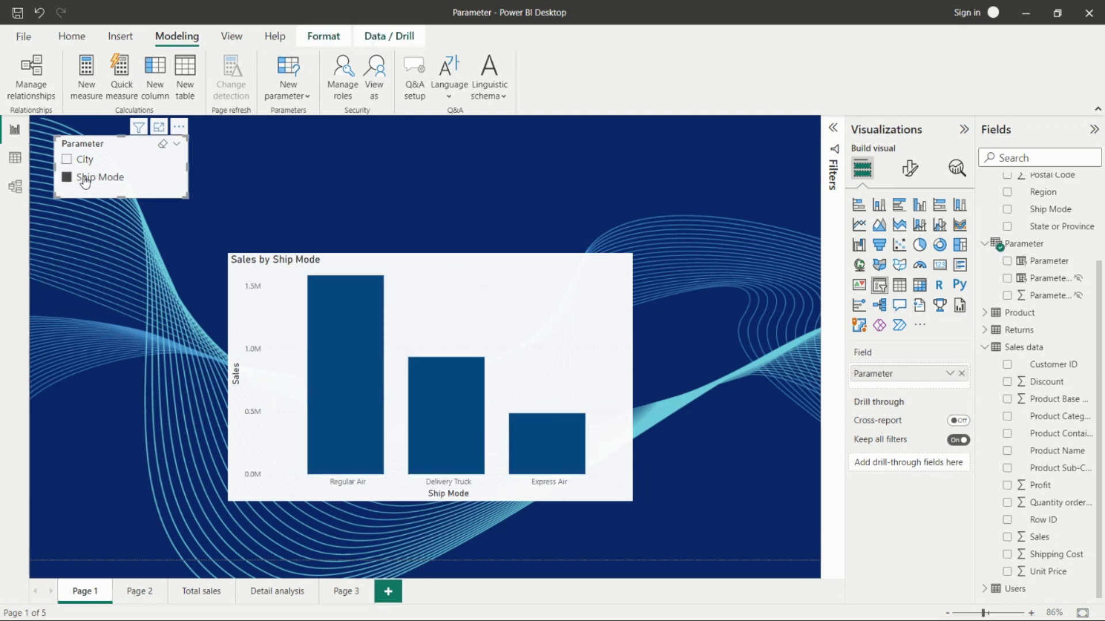
click(84, 164)
click(99, 265)
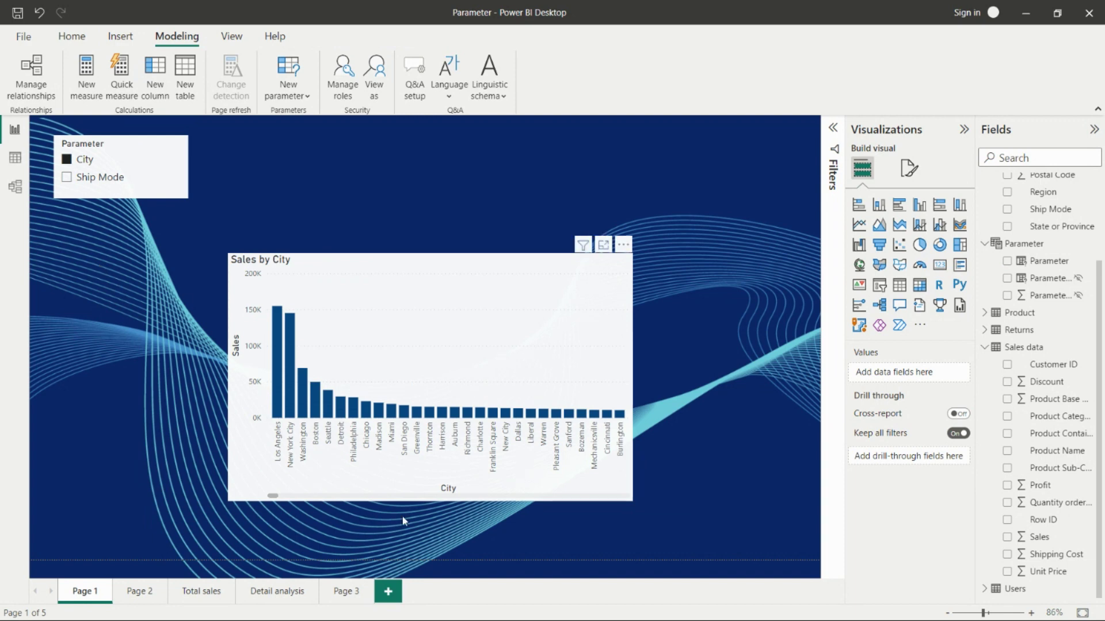
click(352, 592)
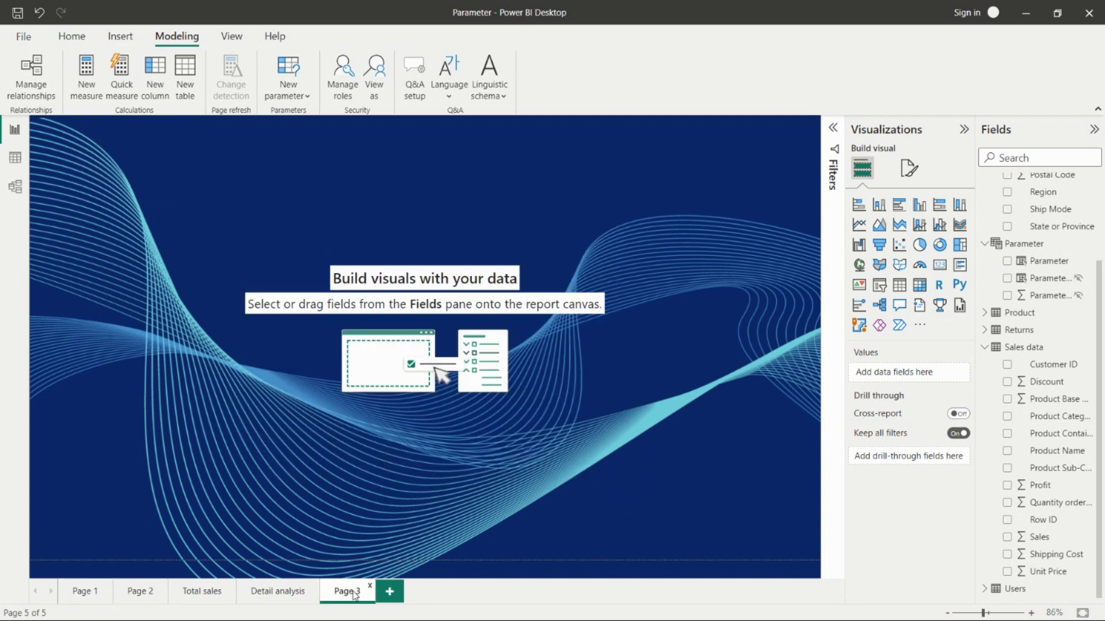
Start a new Fields parameter from the Modeling tab's New parameter menu.
click(307, 95)
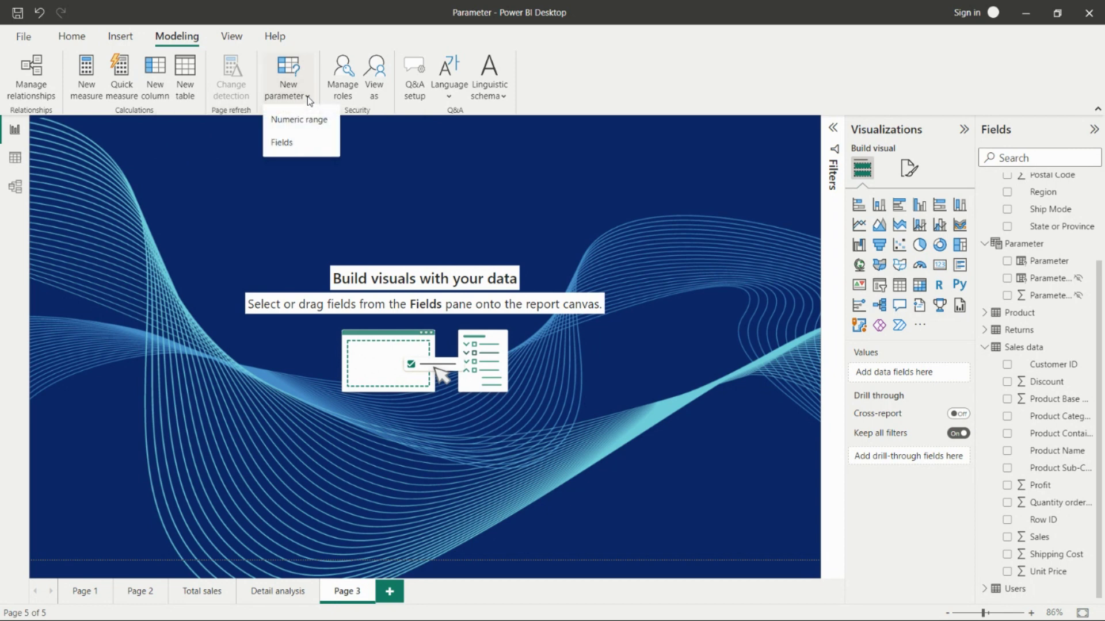
click(299, 146)
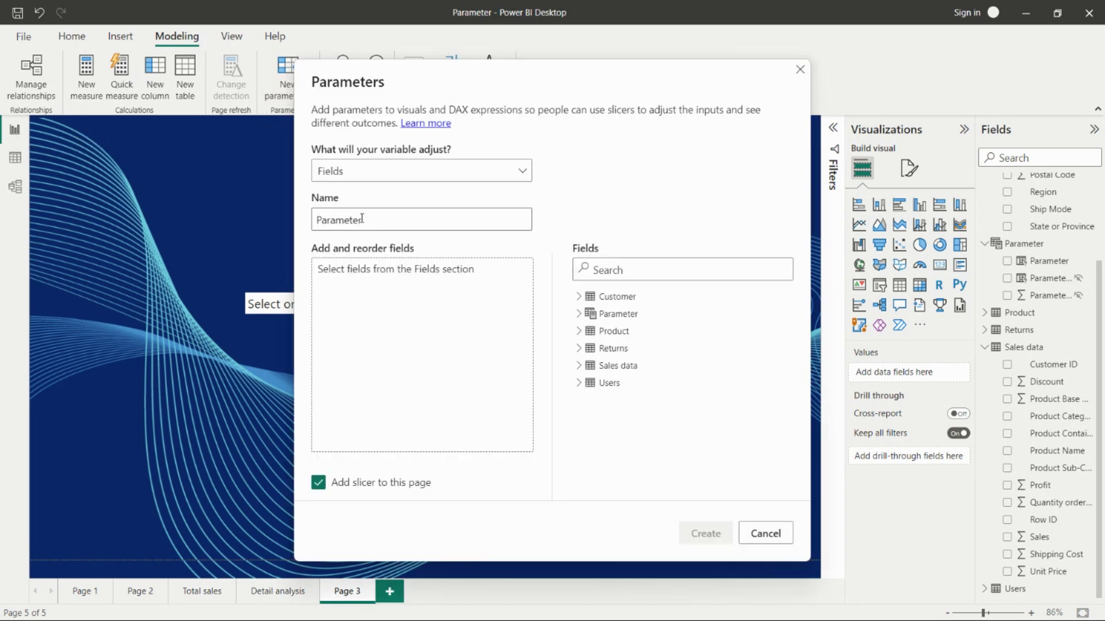
Set the parameter to adjust Fields and name it 'Sales by City and ship mode'.
click(363, 176)
click(353, 219)
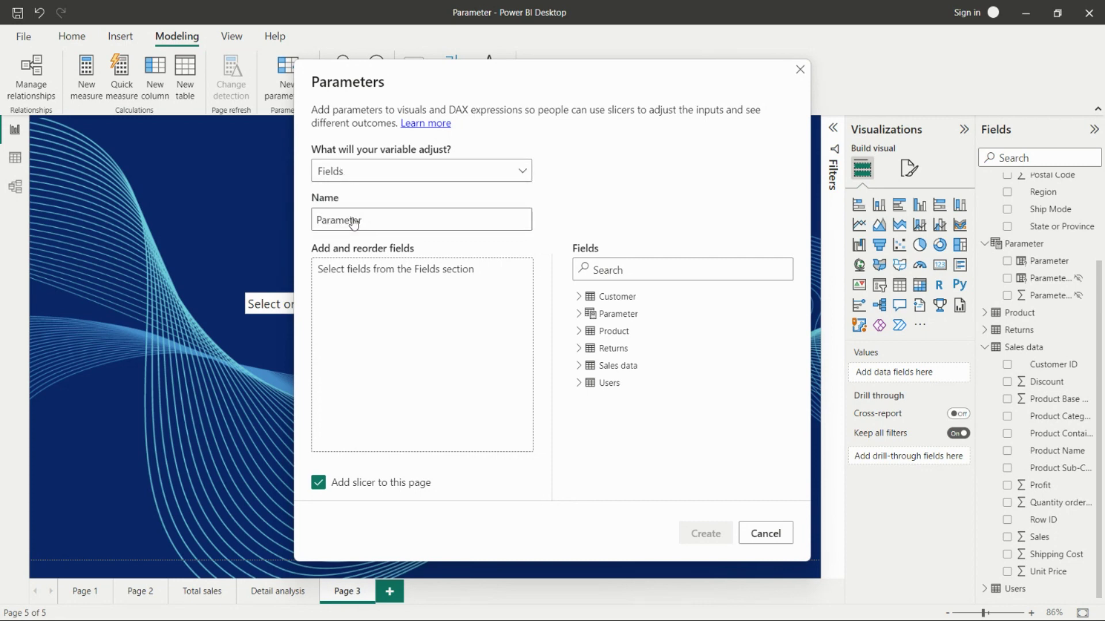
double_click(359, 221)
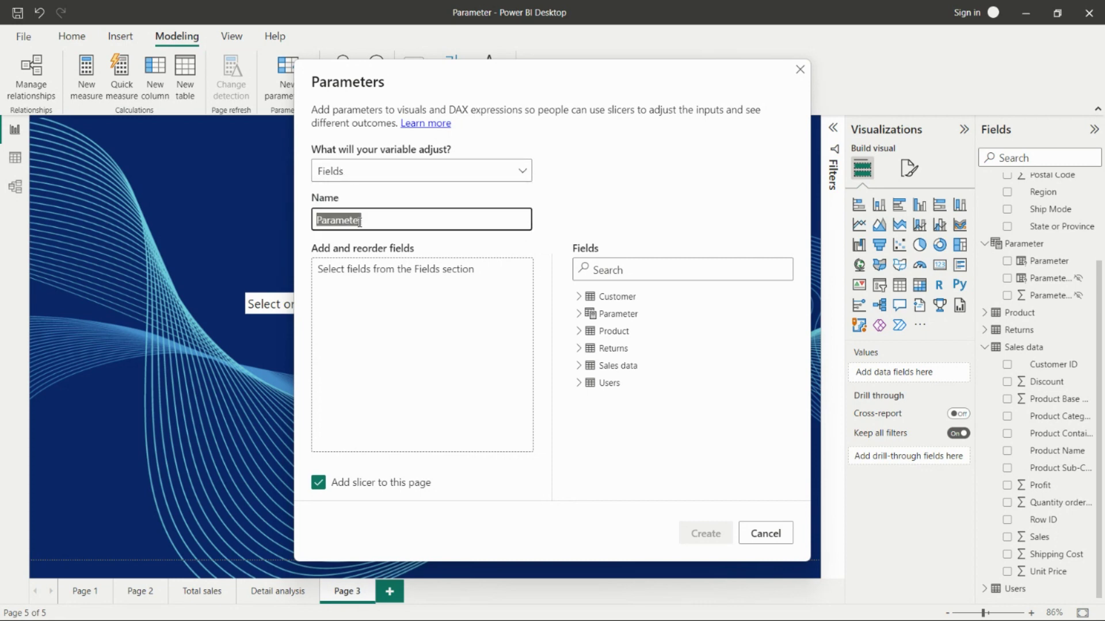
text(Sales by cp)
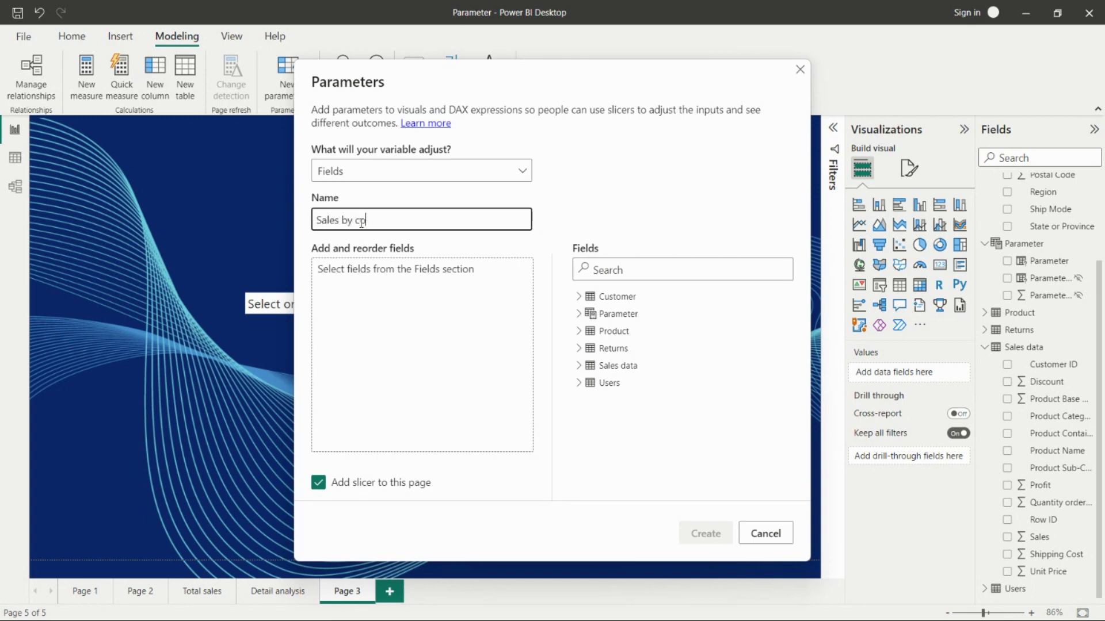
key(BackSpace)
text(ity and ship mode)
click(362, 220)
key(BackSpace)
text(C)
click(437, 281)
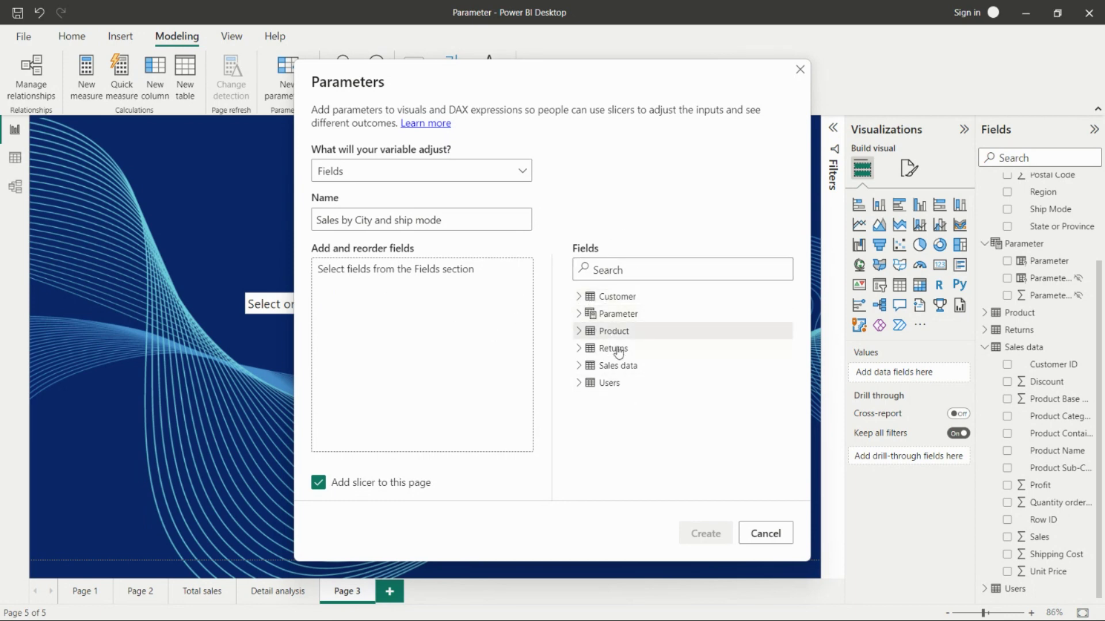
Add City and Ship Mode from the Customer table and create the parameter.
click(578, 297)
click(636, 316)
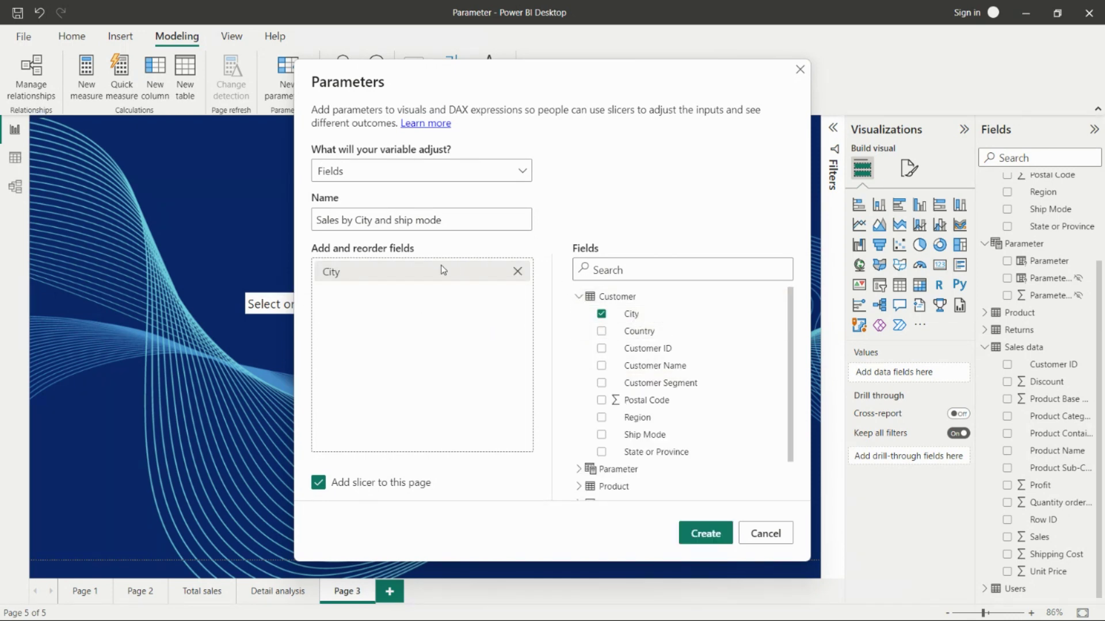
drag(638, 437, 370, 301)
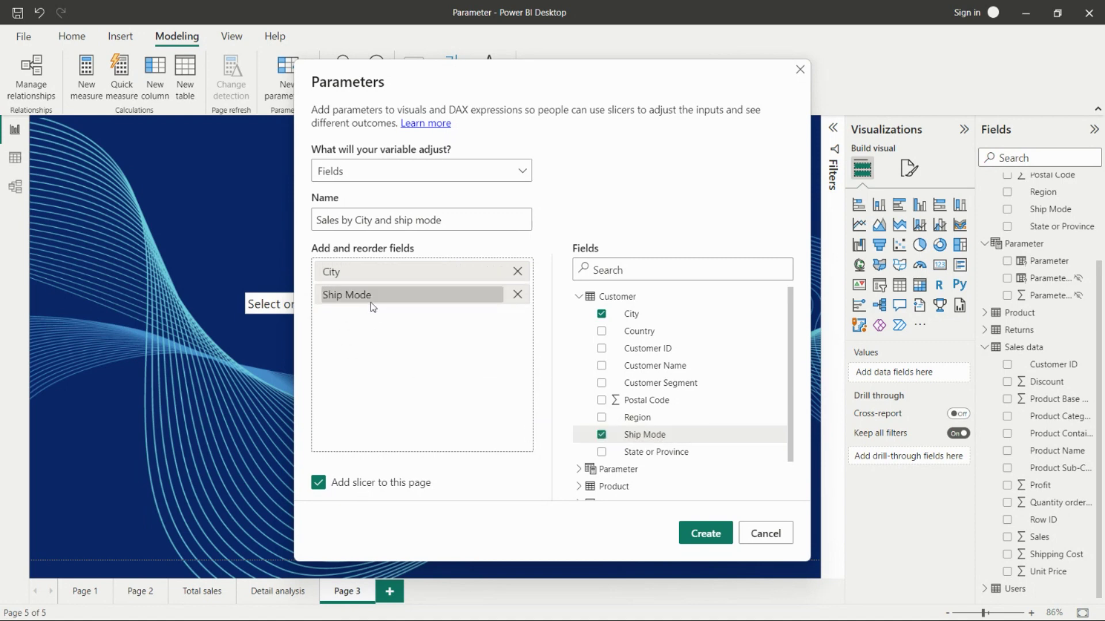
click(703, 532)
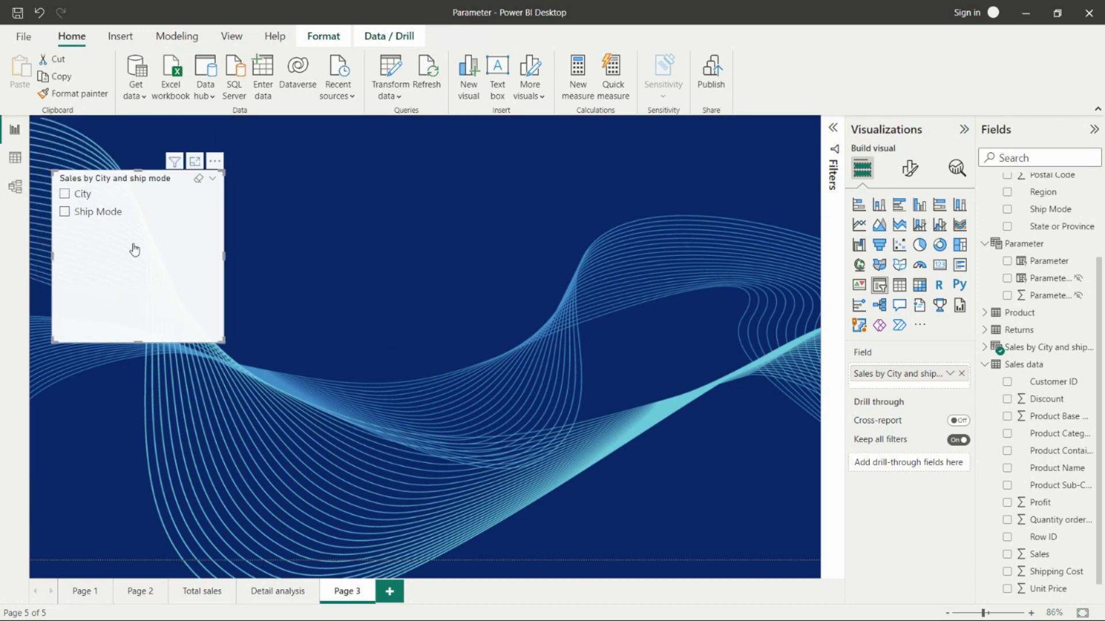
Make the new City/Ship Mode parameter slicer on Page 3 shorter.
click(219, 346)
click(222, 344)
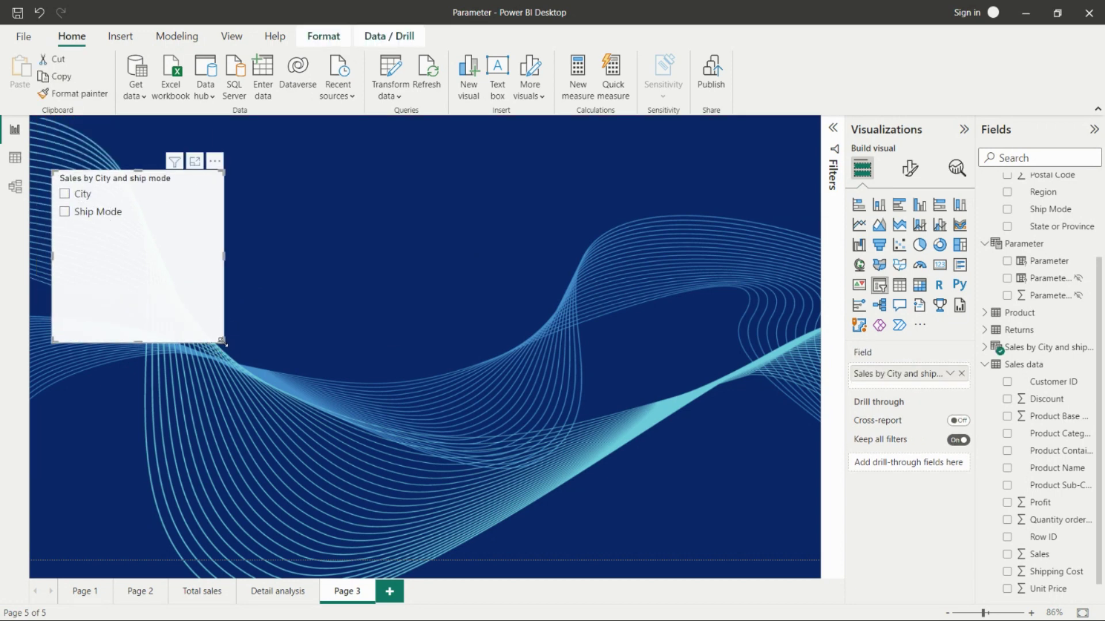
drag(222, 343, 223, 252)
click(274, 266)
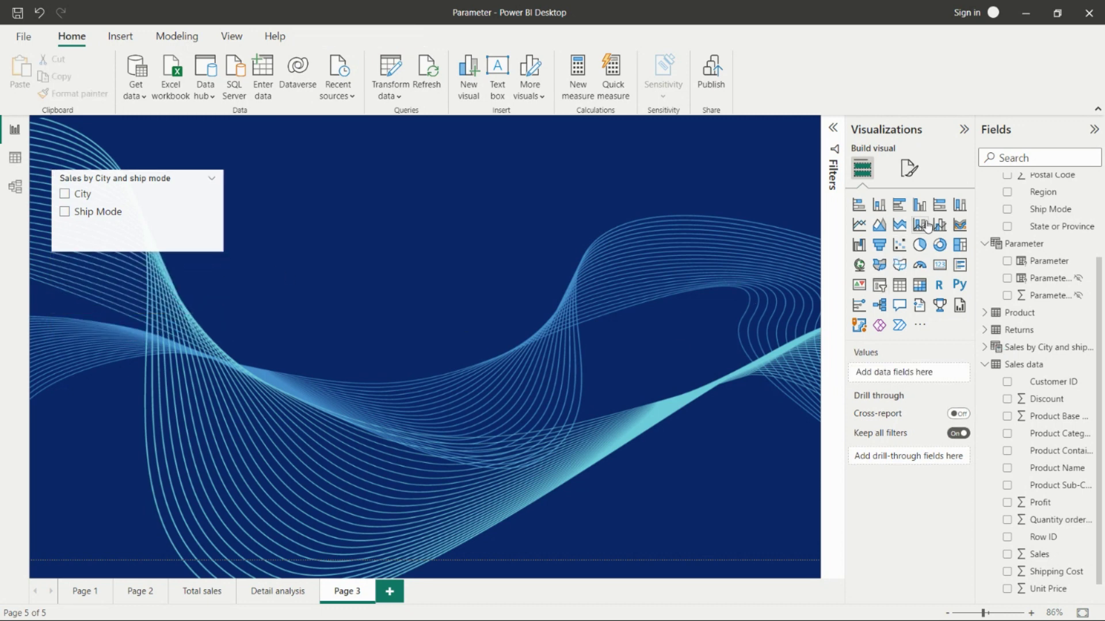
Add a clustered column chart with the parameter on the X-axis and Sales on the Y-axis, with City selected.
click(919, 205)
drag(224, 387, 697, 479)
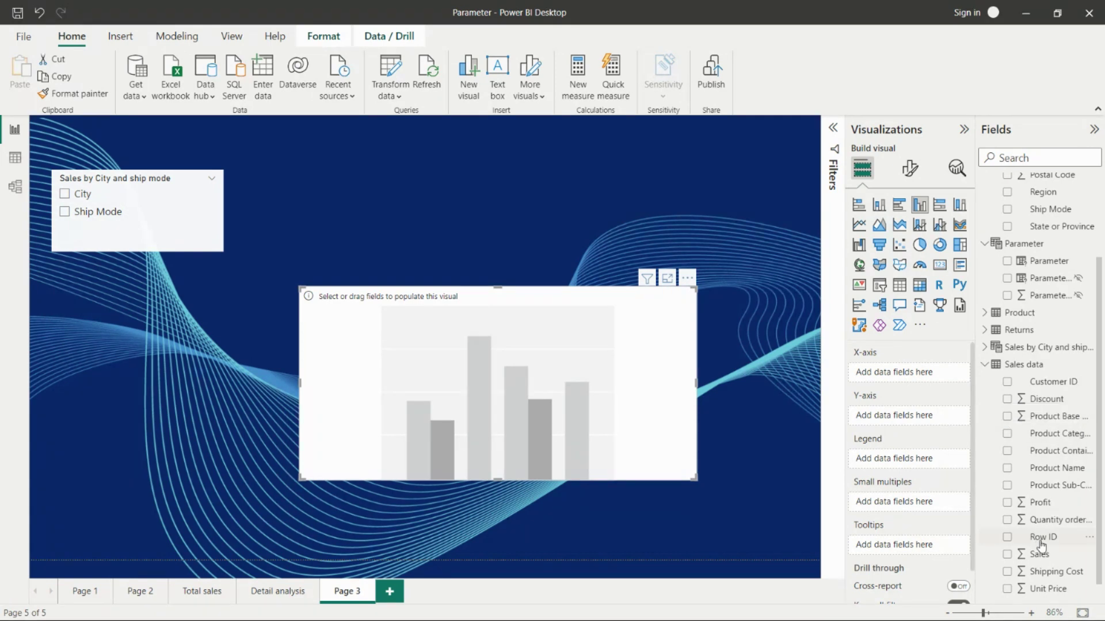
drag(1024, 263, 972, 336)
click(984, 347)
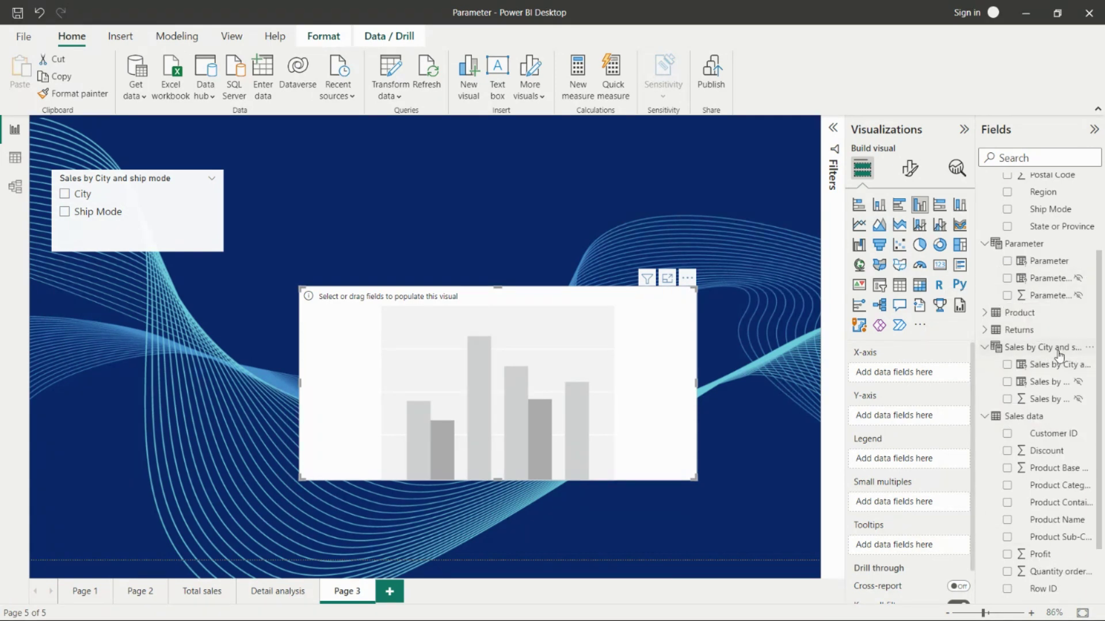
drag(1061, 362, 908, 372)
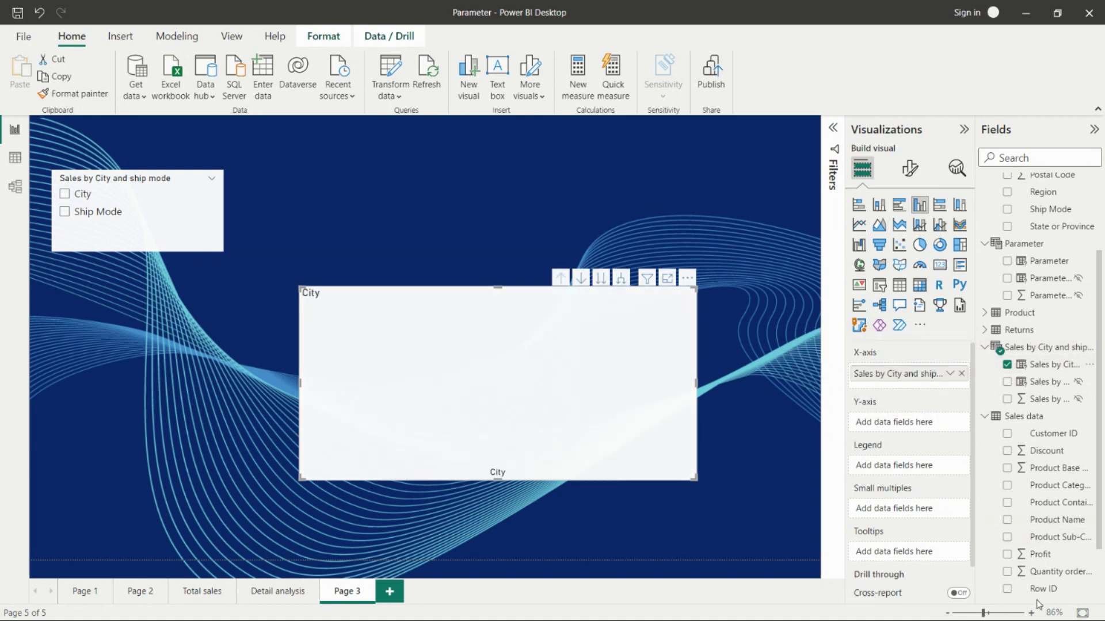
scroll(1041, 575, down, 2)
drag(1039, 537, 888, 425)
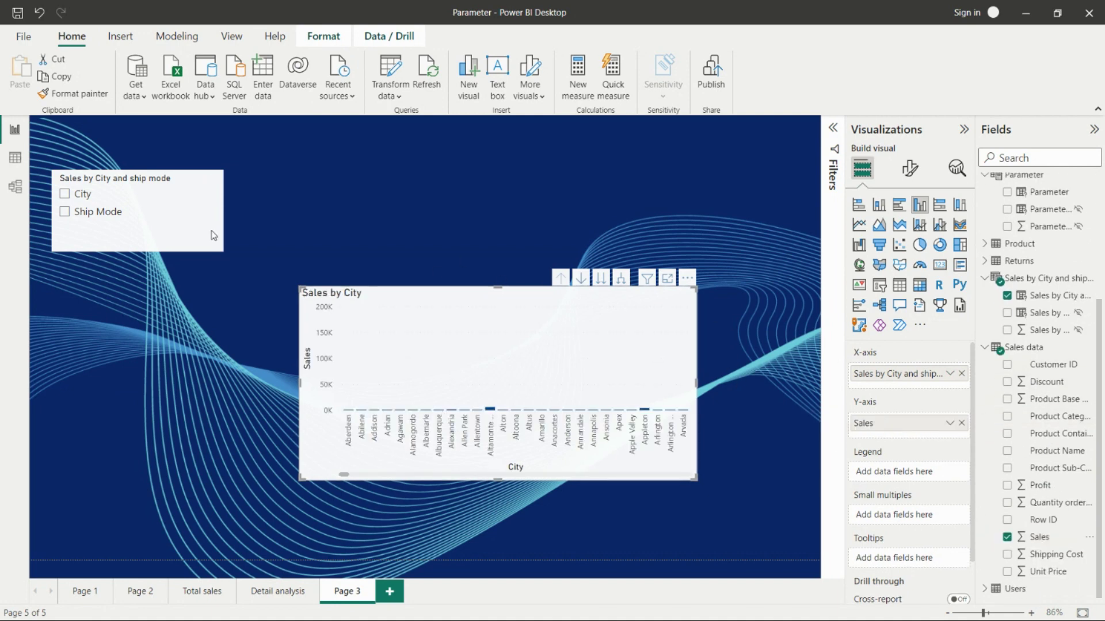
click(75, 197)
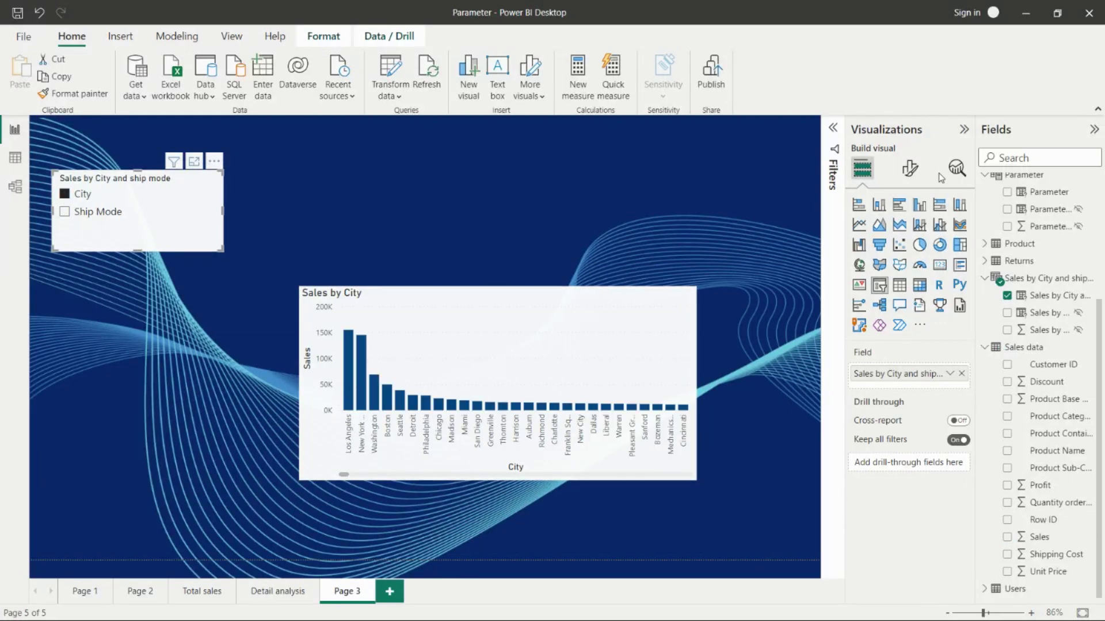
Turn on data labels for the Sales by City chart and make the chart larger.
click(910, 168)
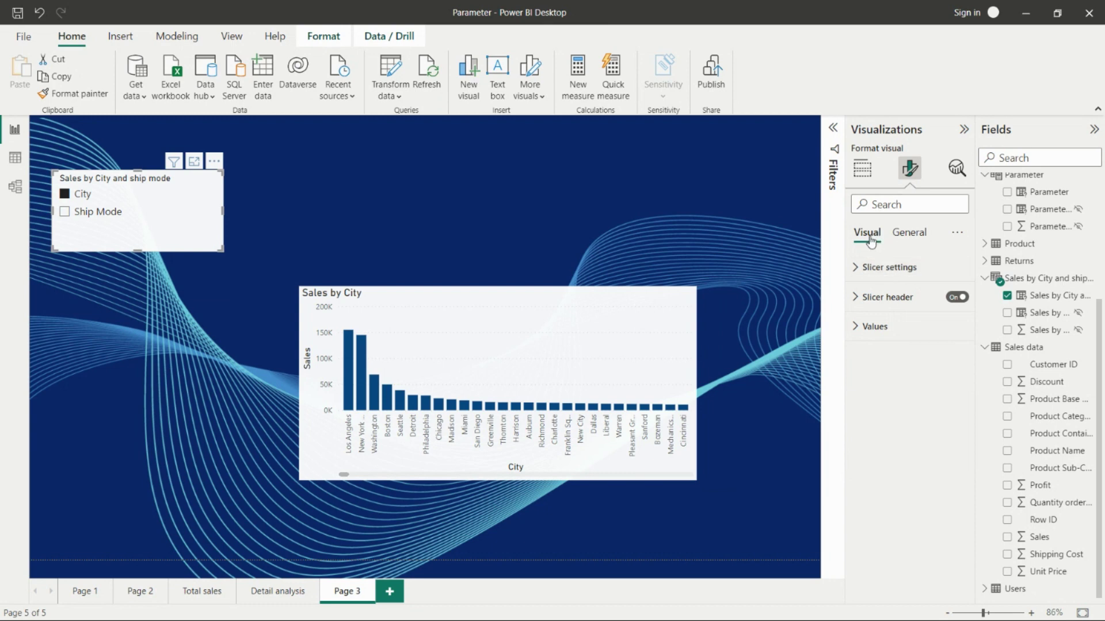
click(908, 231)
click(867, 234)
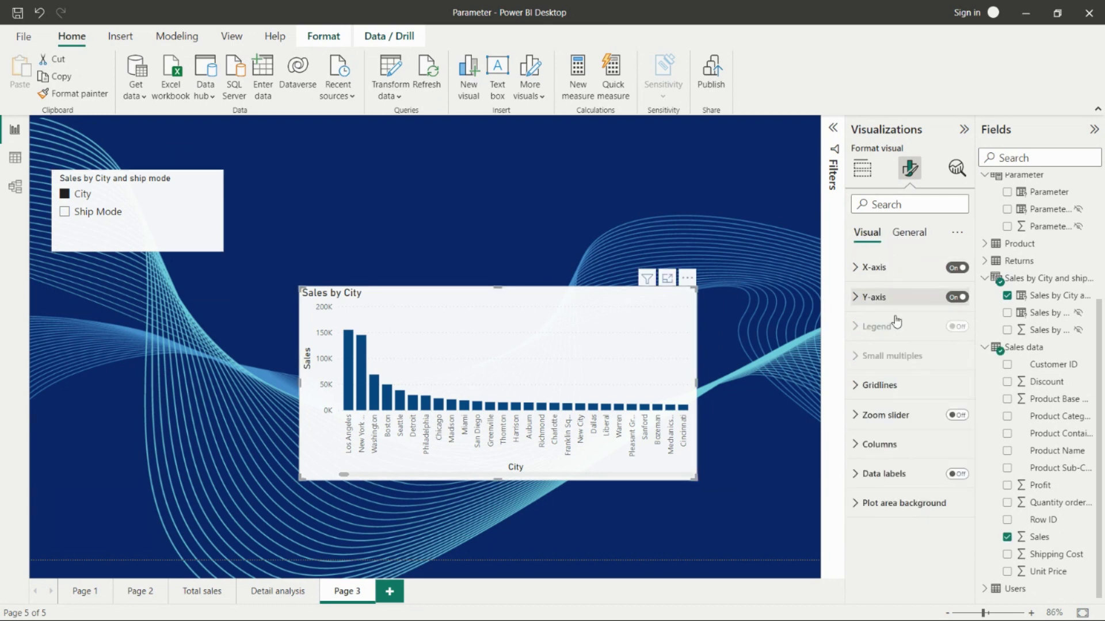
click(957, 475)
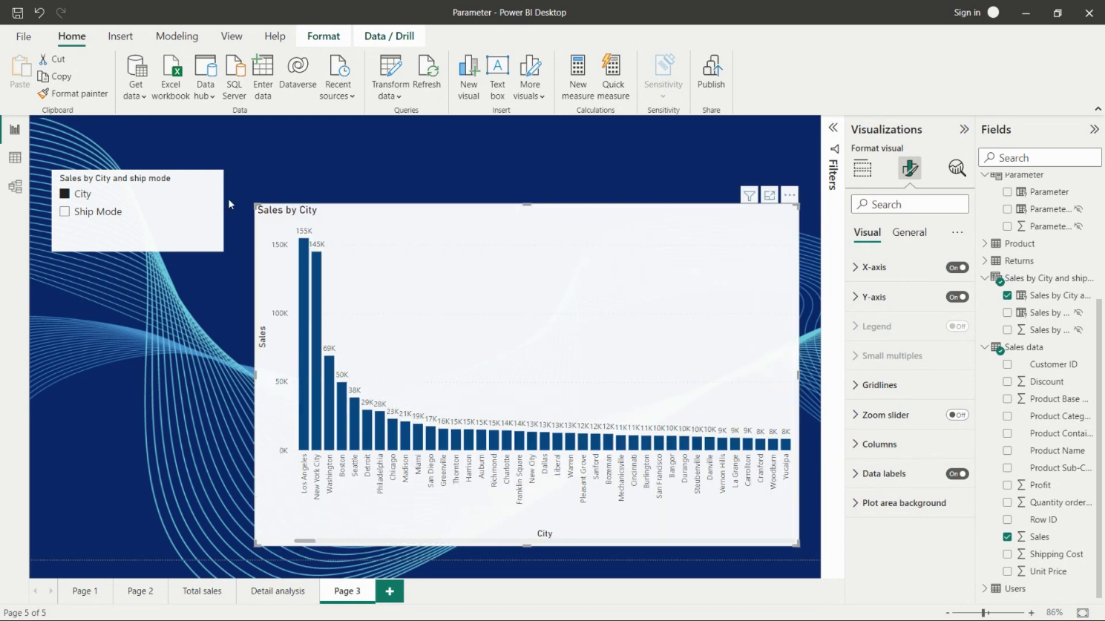
click(228, 198)
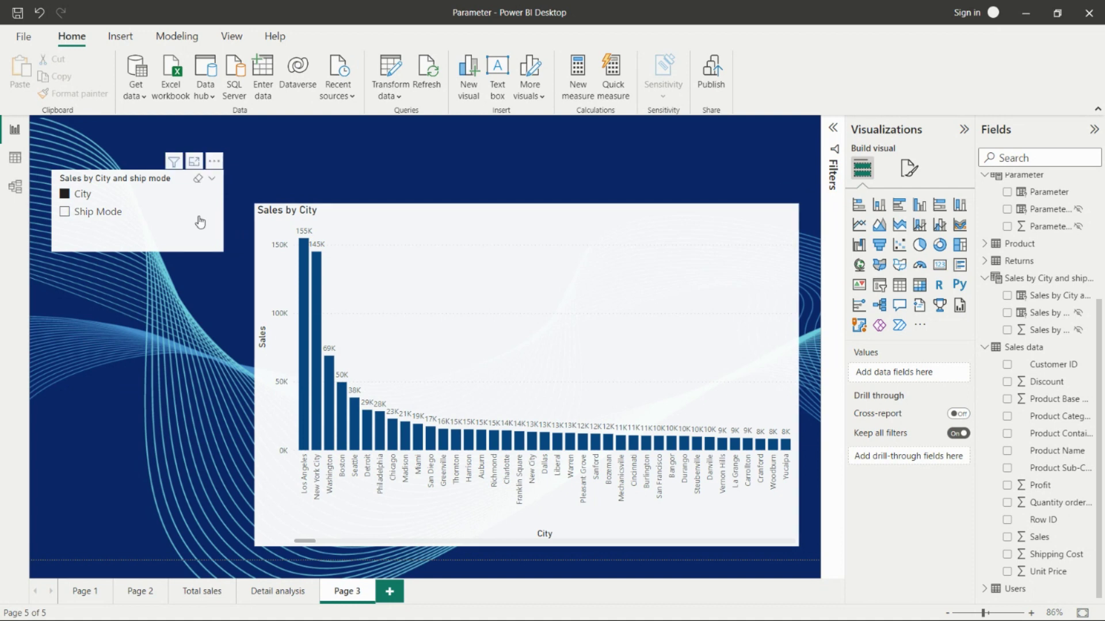
click(108, 213)
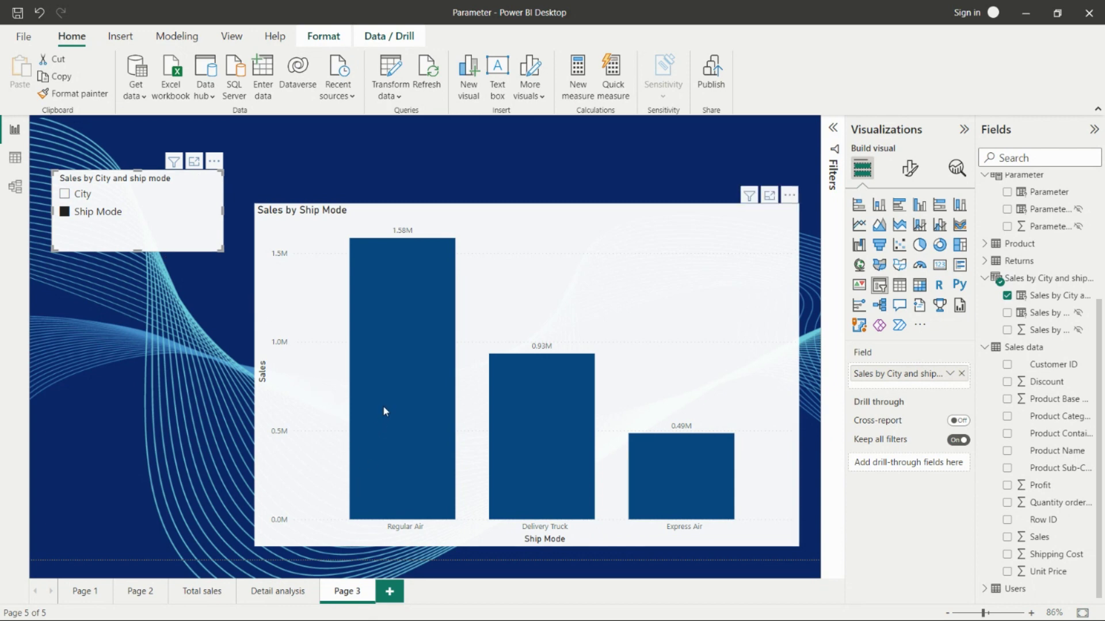
mouse_move(376, 452)
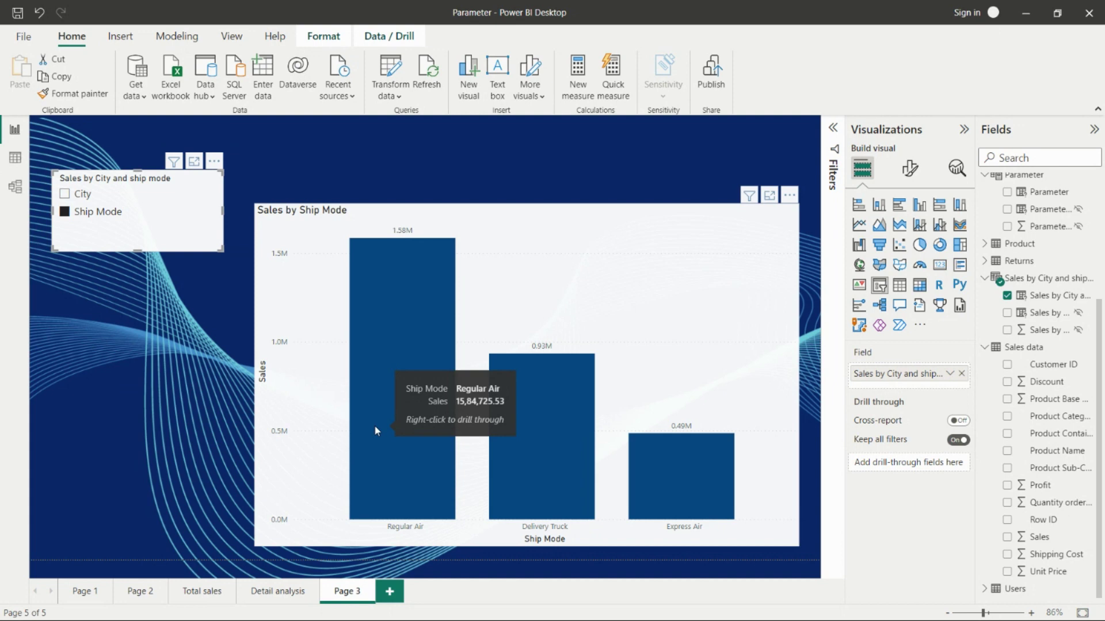
click(71, 194)
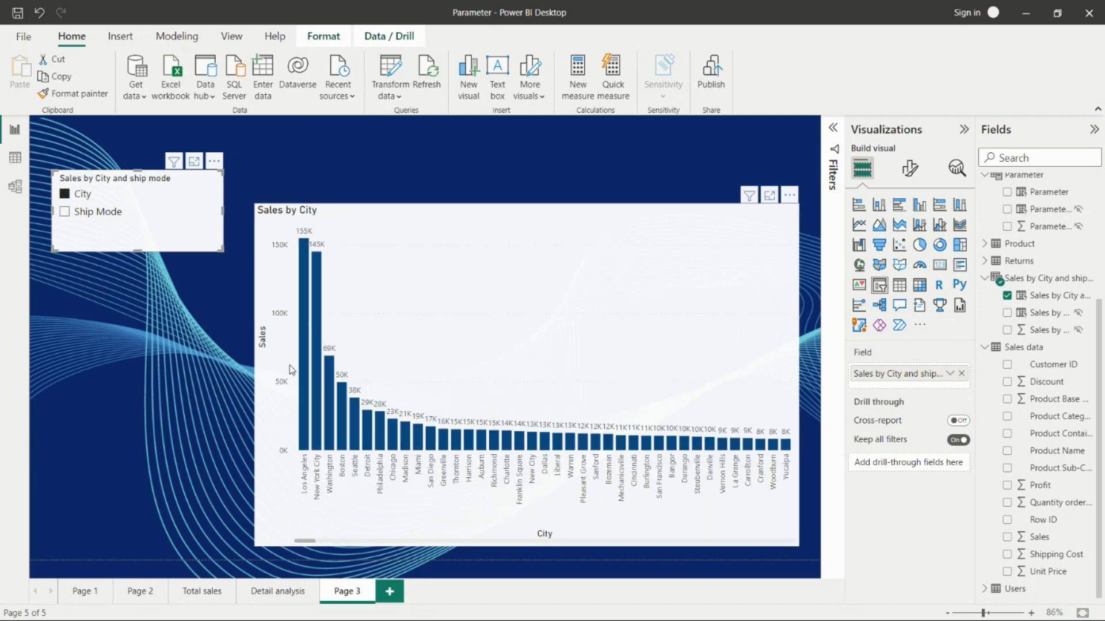
mouse_move(302, 377)
drag(308, 542, 386, 551)
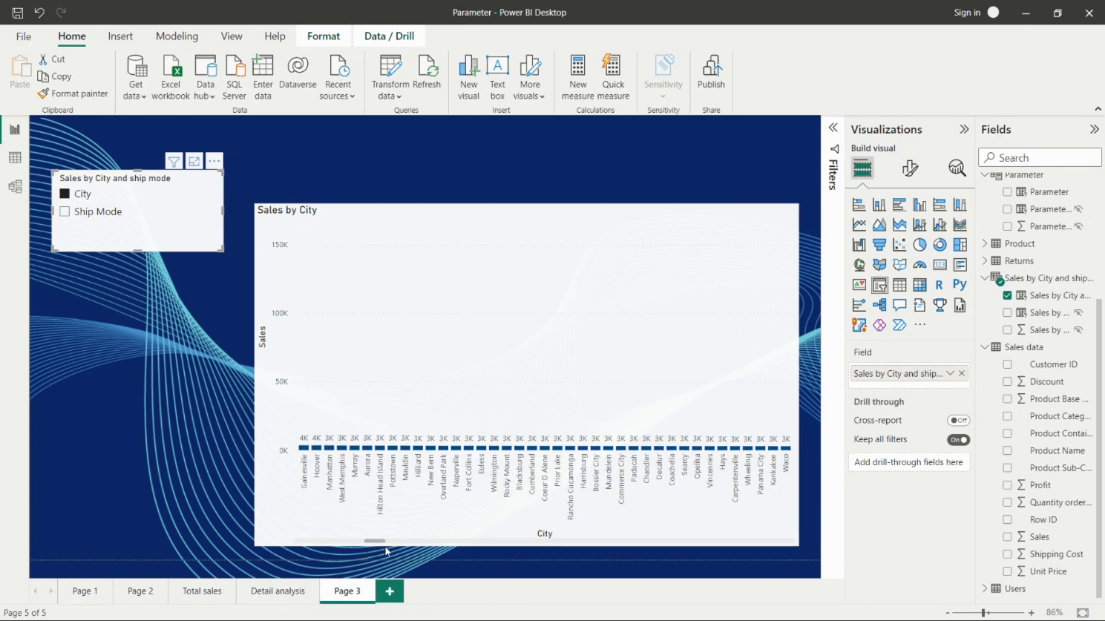
click(134, 448)
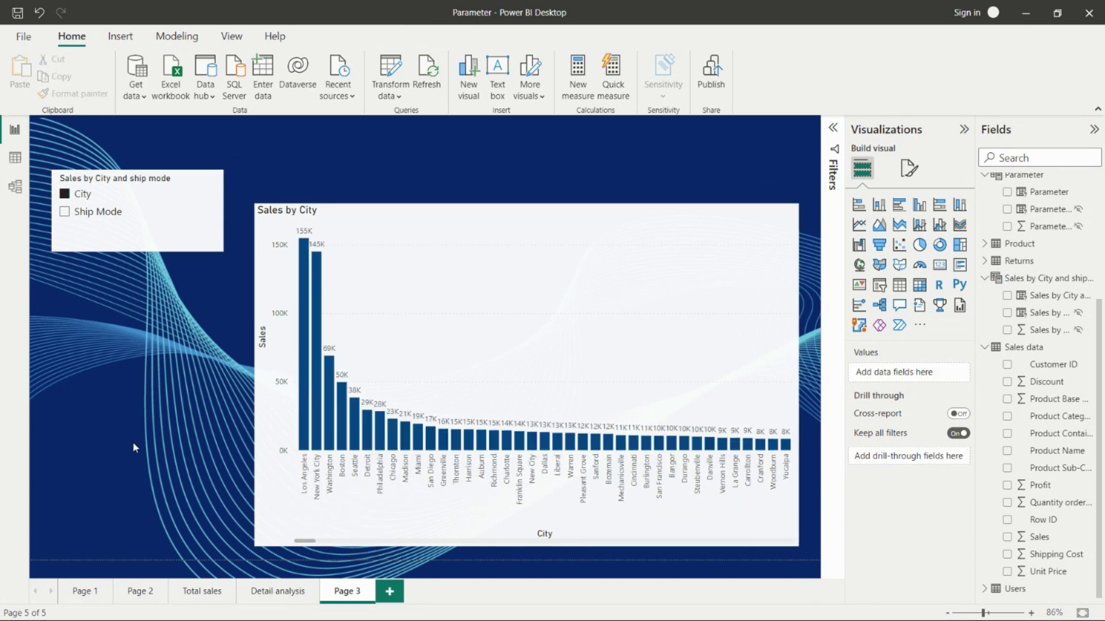